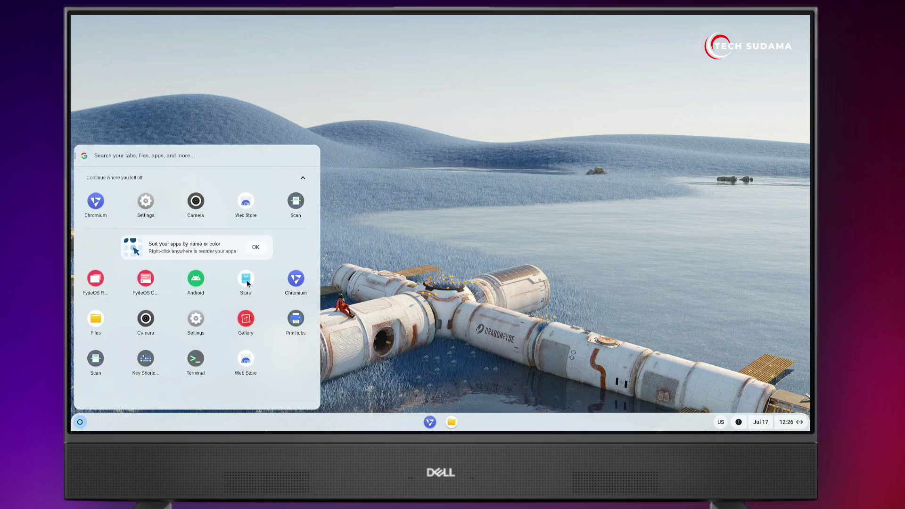
- Add the Configure Open GApps app from the FydeOS App Store and confirm Add app
{"action": "left_click", "coordinate": [249, 283]}
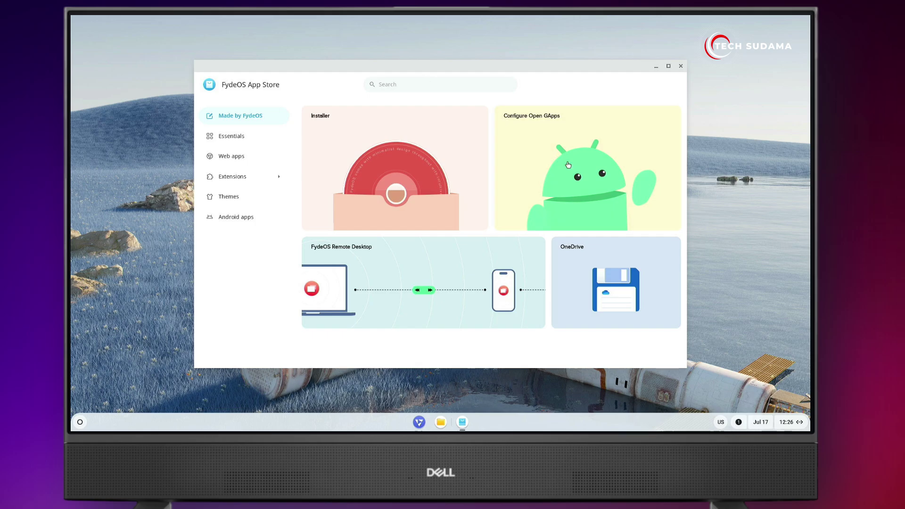
{"action": "left_click", "coordinate": [567, 161]}
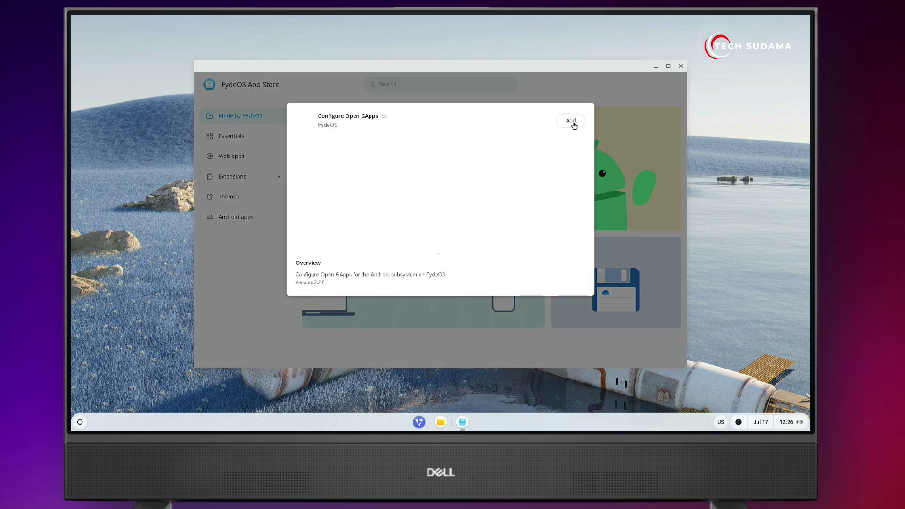
{"action": "left_click", "coordinate": [571, 120]}
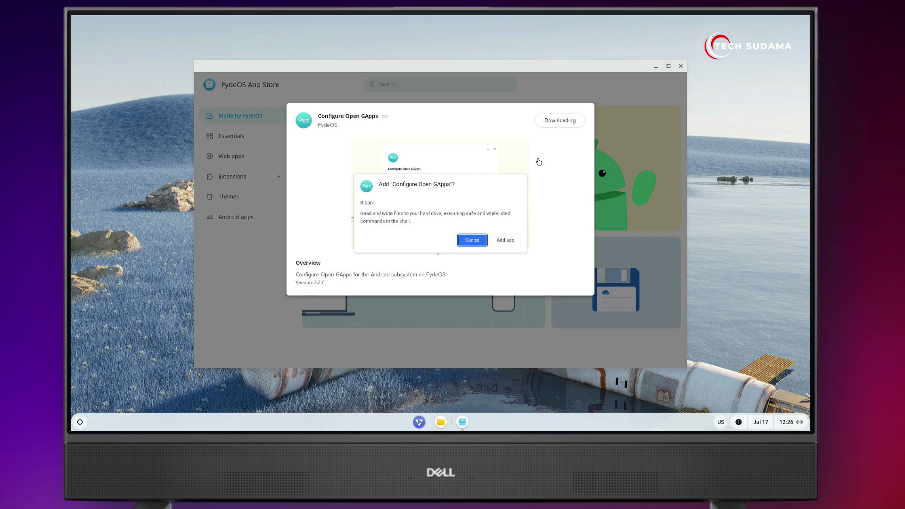
{"action": "left_click", "coordinate": [505, 241]}
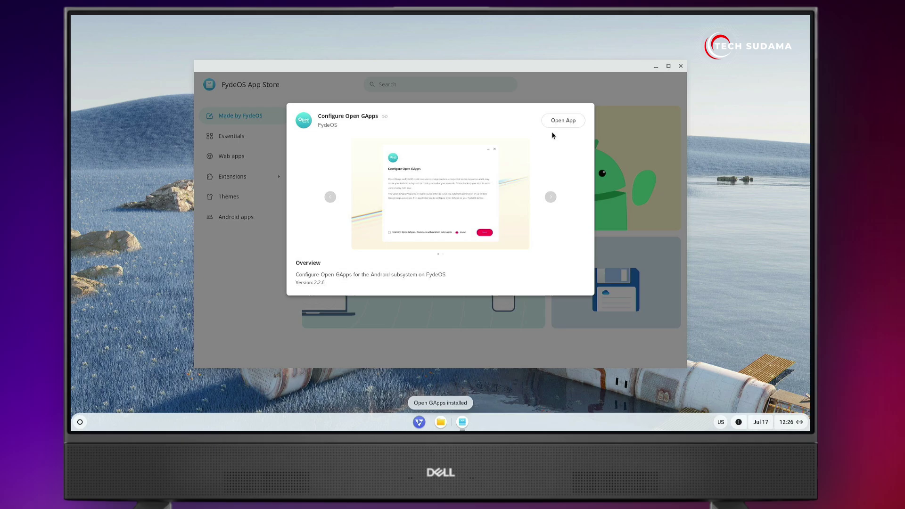
- Launch Configure Open GApps, then activate Android after accepting its EULA and close Android Settings
{"action": "left_click", "coordinate": [563, 121]}
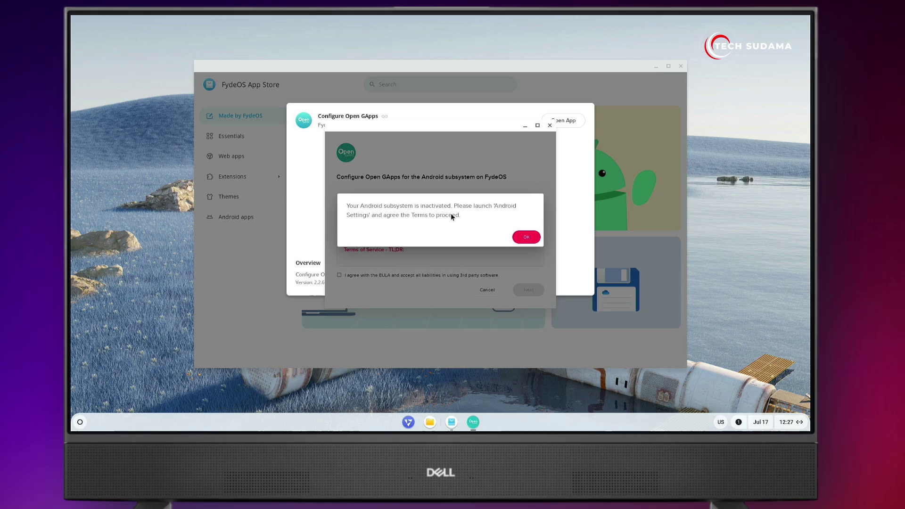
{"action": "left_click", "coordinate": [79, 423]}
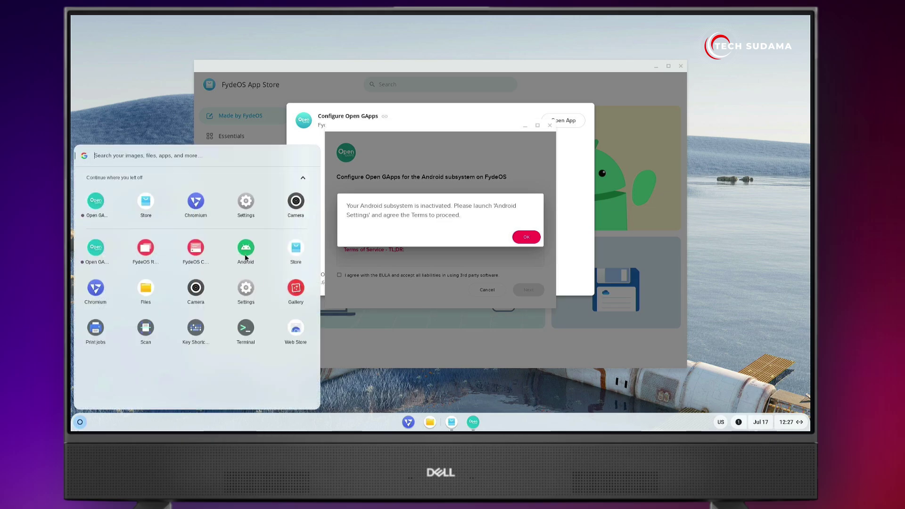
{"action": "left_click", "coordinate": [246, 251]}
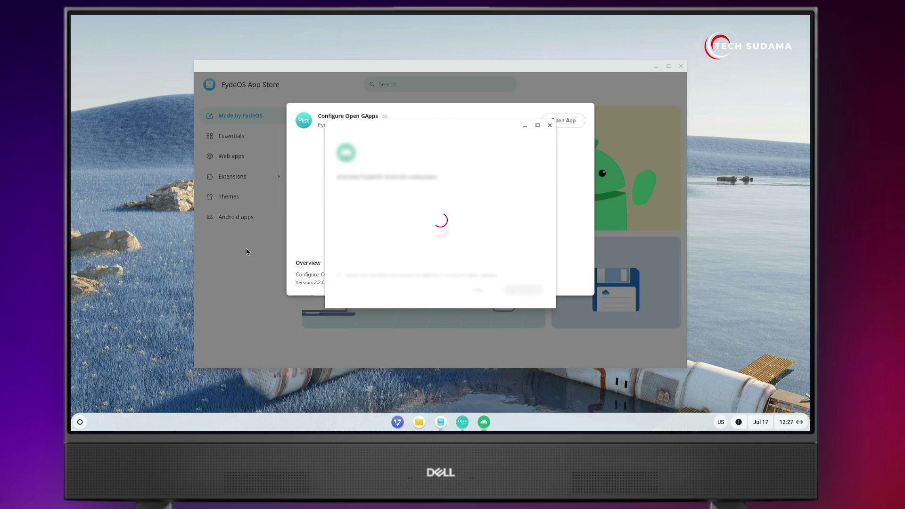
{"action": "left_click", "coordinate": [352, 277]}
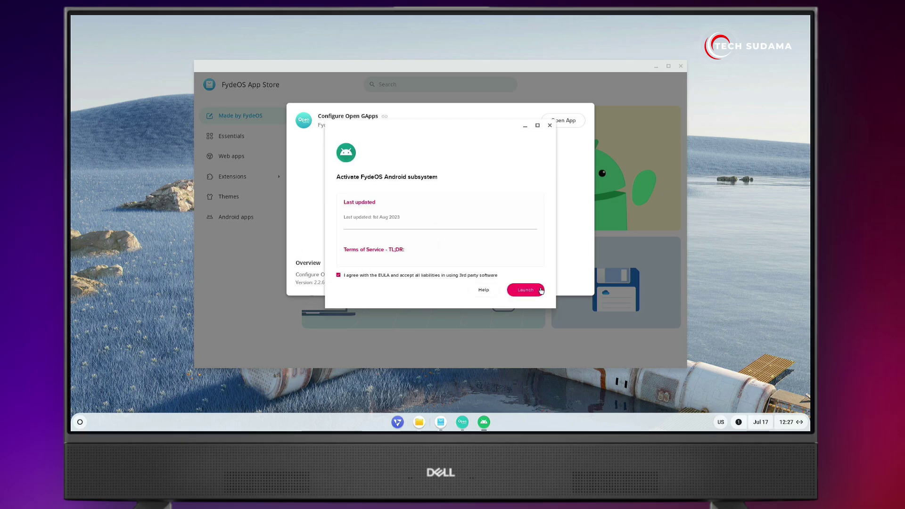
{"action": "left_click", "coordinate": [533, 289]}
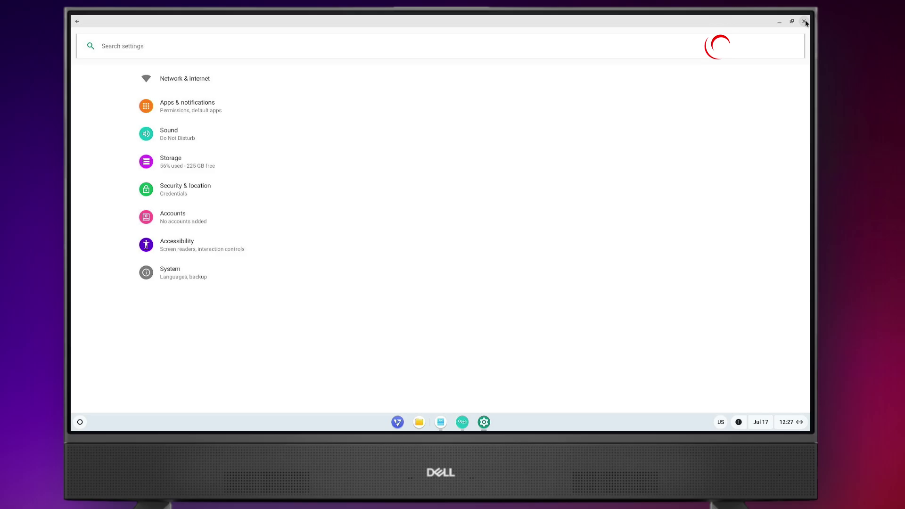
{"action": "left_click", "coordinate": [804, 22]}
- Relaunch Configure Open GApps and accept the Open GApps EULA
{"action": "left_click", "coordinate": [525, 237]}
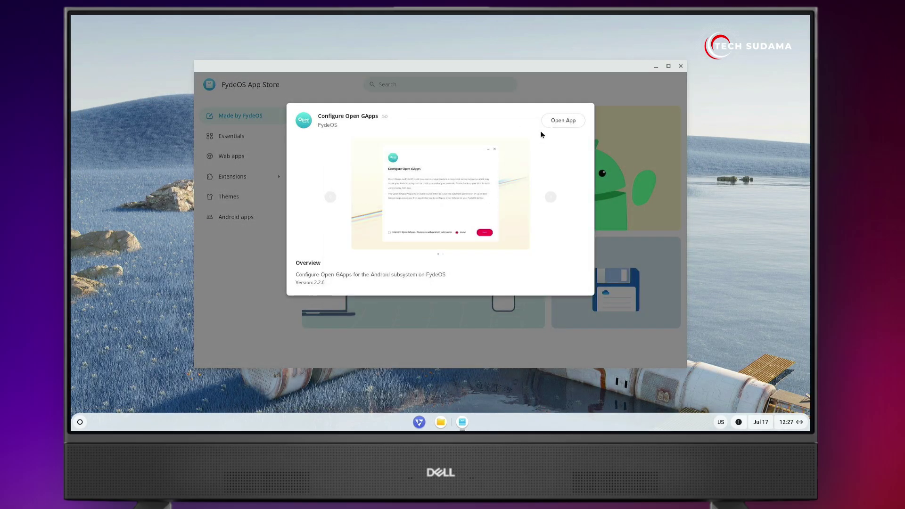
{"action": "left_click", "coordinate": [563, 121]}
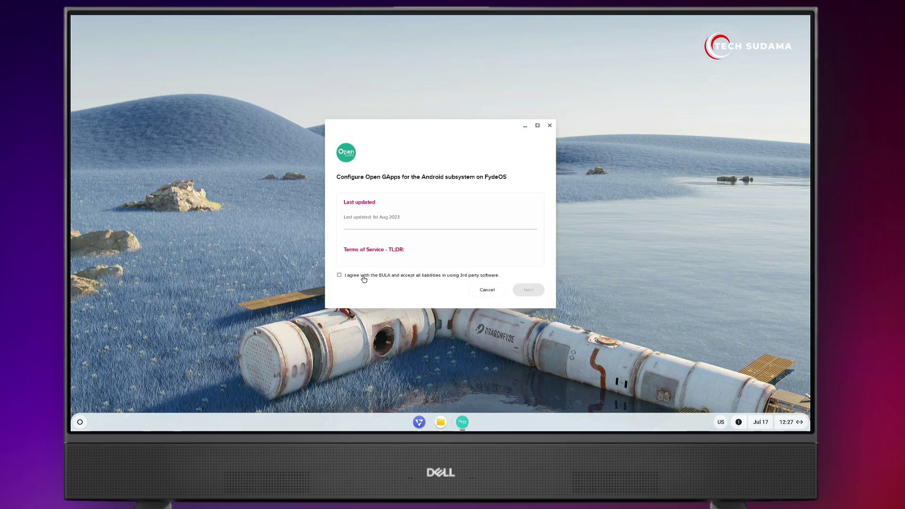
{"action": "left_click", "coordinate": [364, 277]}
{"action": "left_click", "coordinate": [528, 290]}
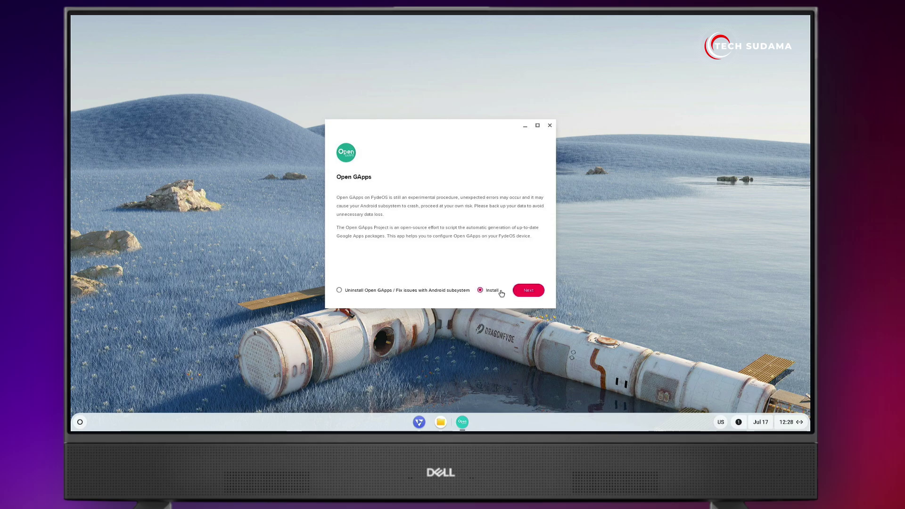
- Choose Install, run the Open GApps installation, and reboot FydeOS
{"action": "left_click", "coordinate": [529, 292]}
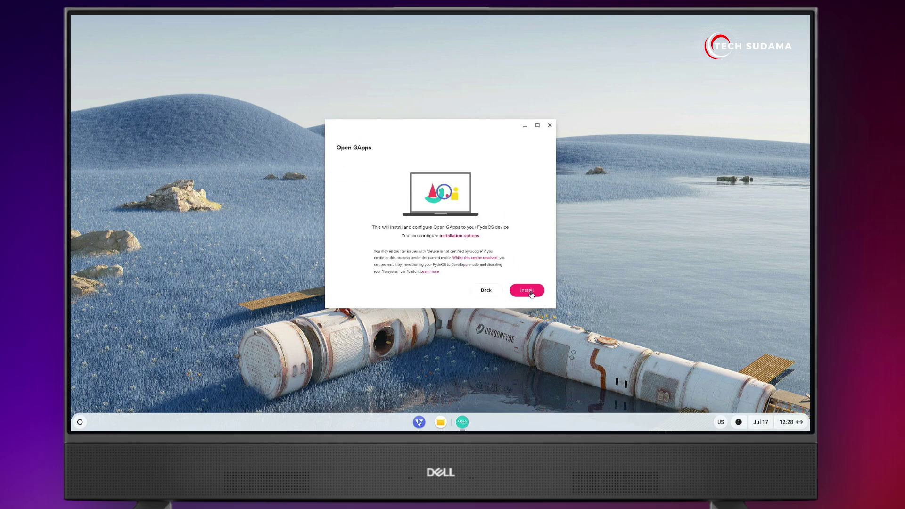
{"action": "left_click", "coordinate": [529, 291]}
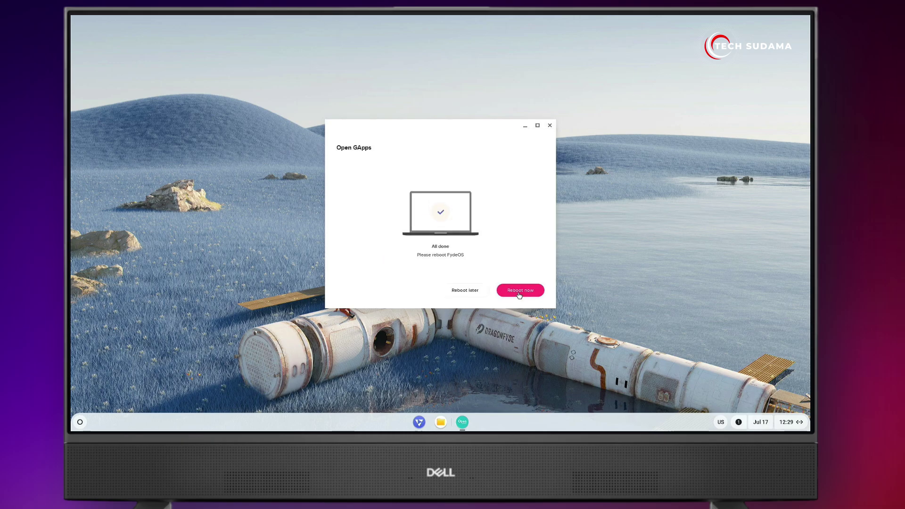
{"action": "left_click", "coordinate": [519, 294]}
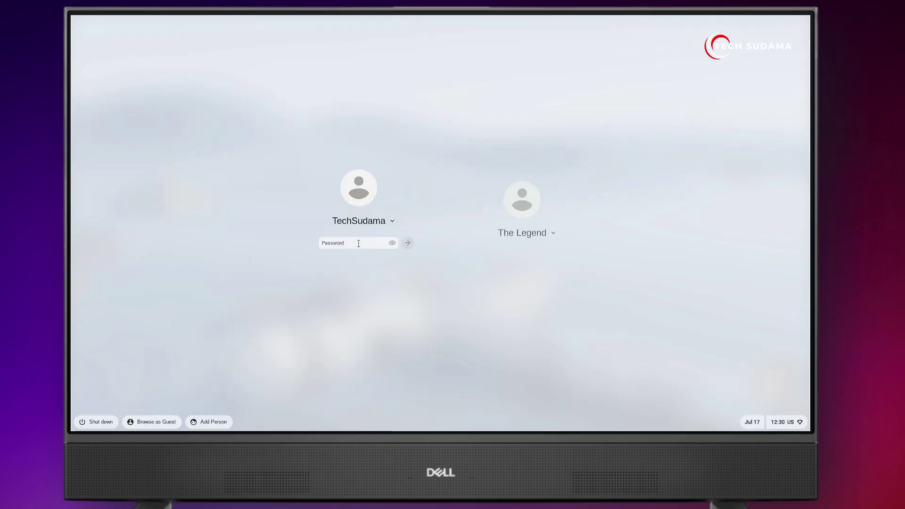
- Log back into FydeOS with the password and start the Google Play sign-in
{"action": "key", "text": "Return"}
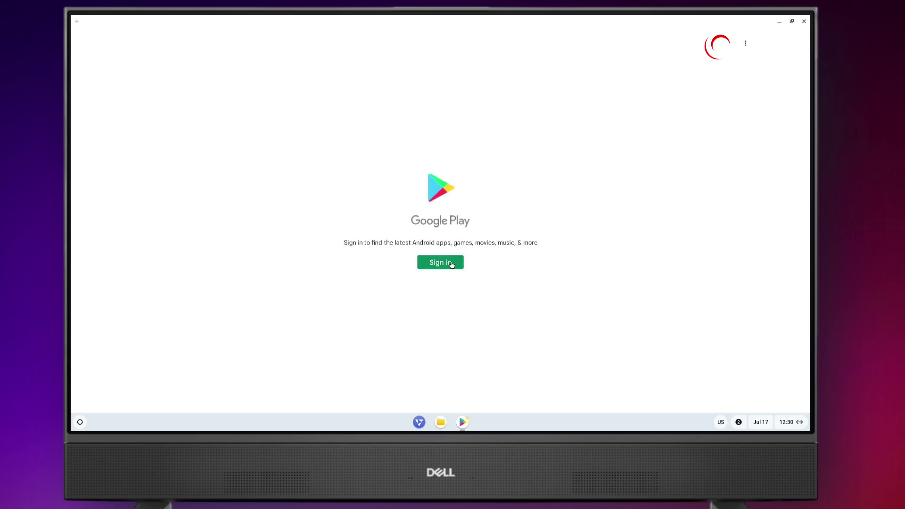
{"action": "left_click", "coordinate": [451, 264]}
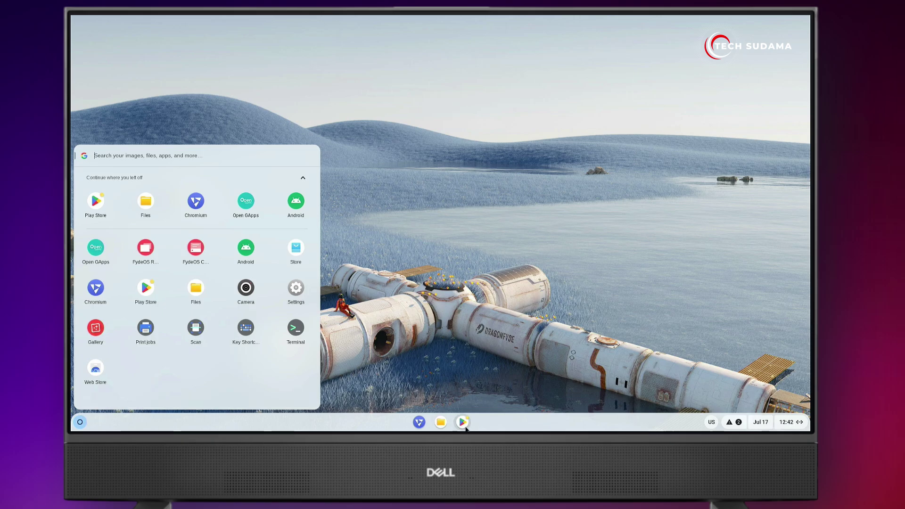
- Close the app list and download the Device ID APK from its APKMirror page
{"action": "left_click", "coordinate": [636, 105]}
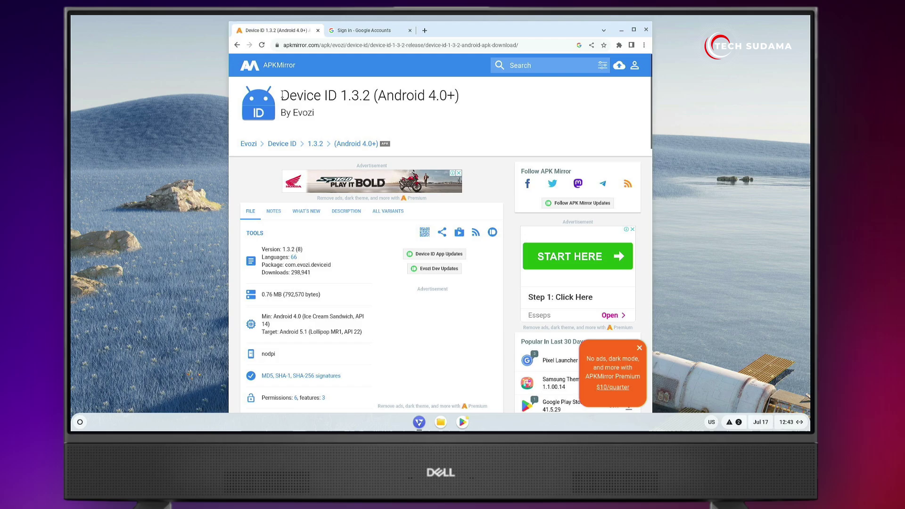
{"action": "left_click_drag", "start_coordinate": [283, 96], "coordinate": [340, 101]}
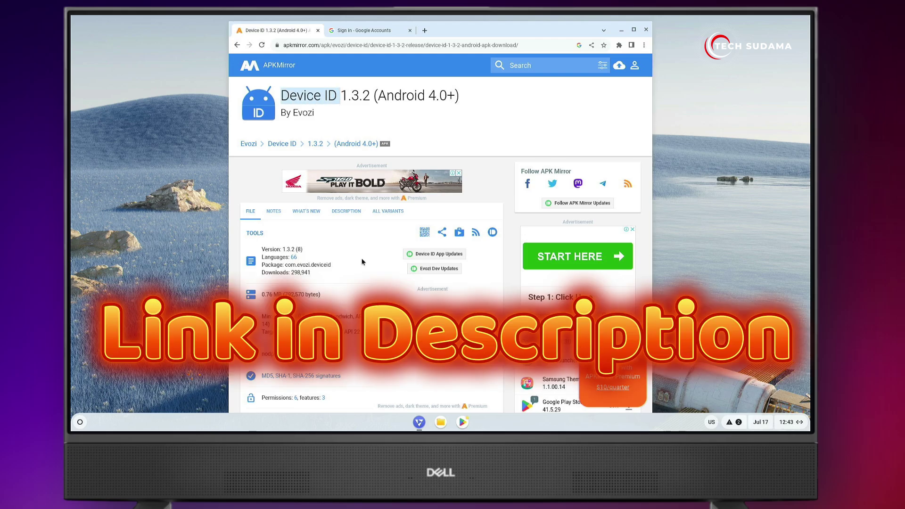
{"action": "scroll", "coordinate": [362, 262], "scroll_direction": "down", "scroll_amount": 2}
{"action": "scroll", "coordinate": [358, 263], "scroll_direction": "down", "scroll_amount": 2}
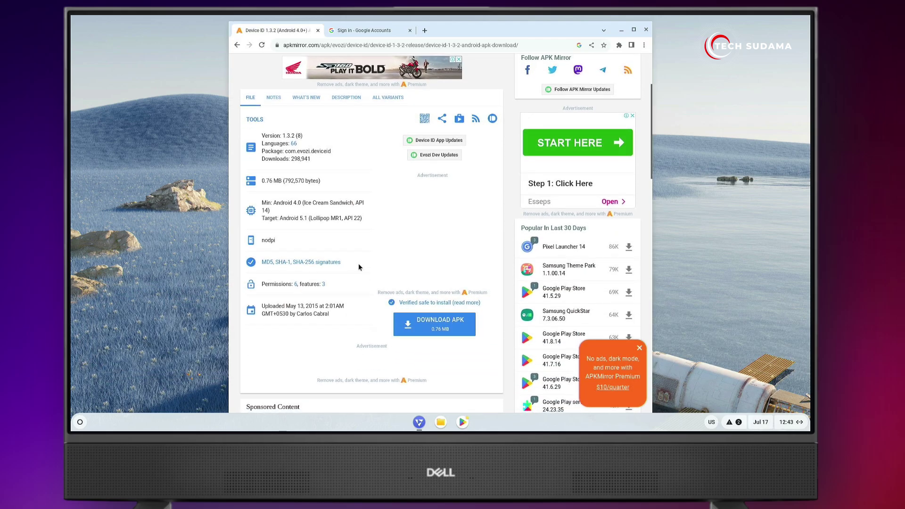
{"action": "left_click", "coordinate": [453, 331]}
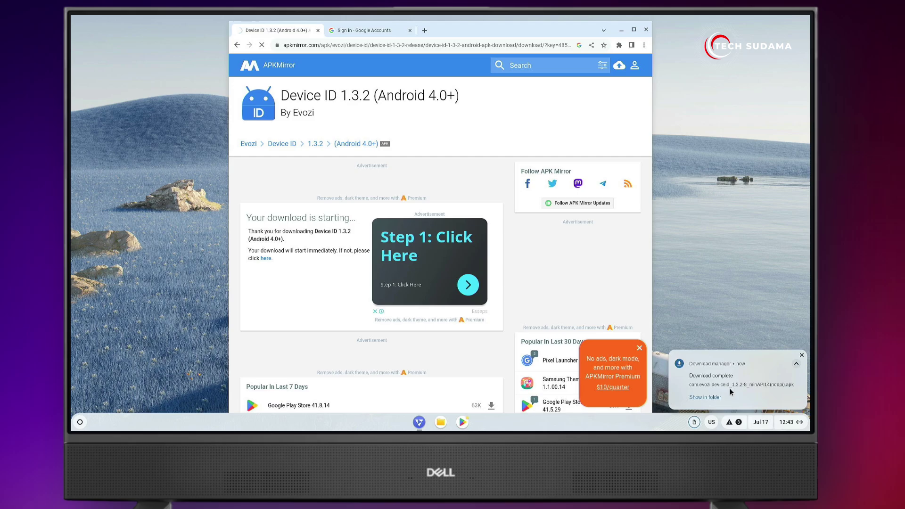
- Open the downloaded APK in Files, acknowledge the Developer Mode notice, and open Settings
{"action": "left_click", "coordinate": [705, 398]}
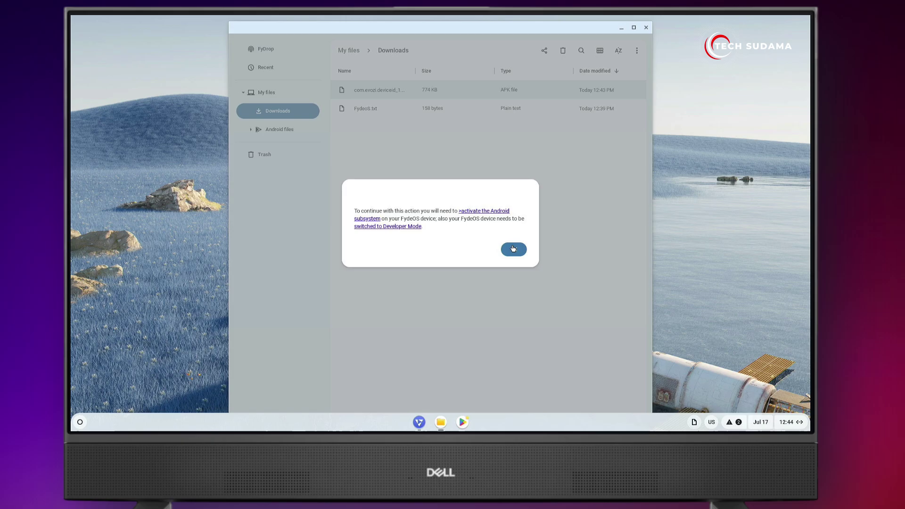
{"action": "left_click", "coordinate": [513, 249]}
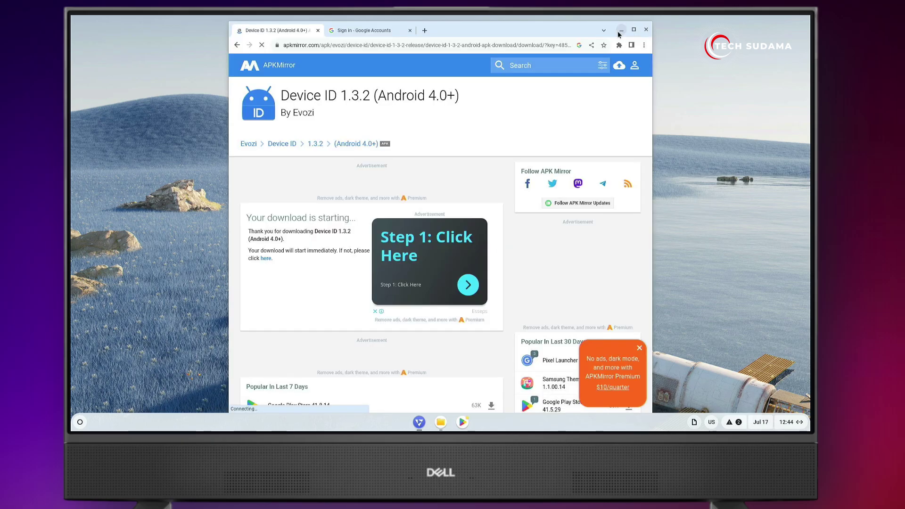
{"action": "left_click", "coordinate": [620, 31]}
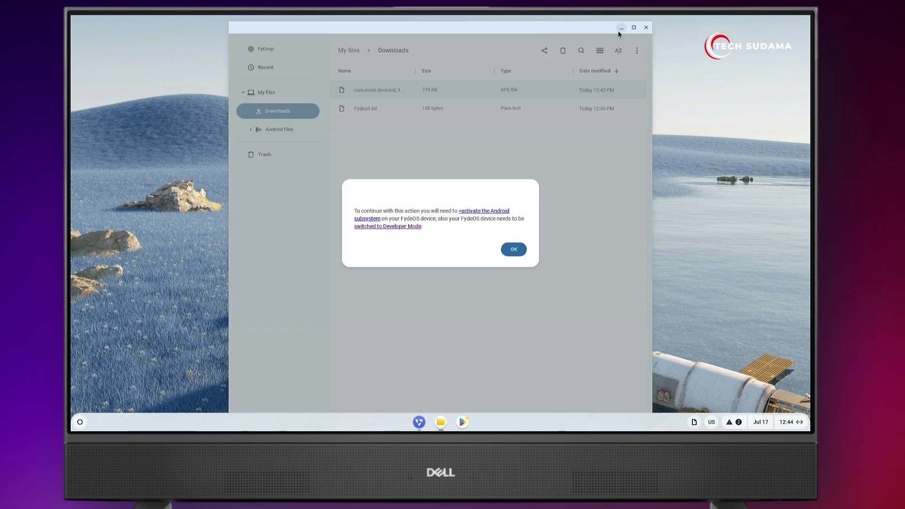
{"action": "key", "text": "super"}
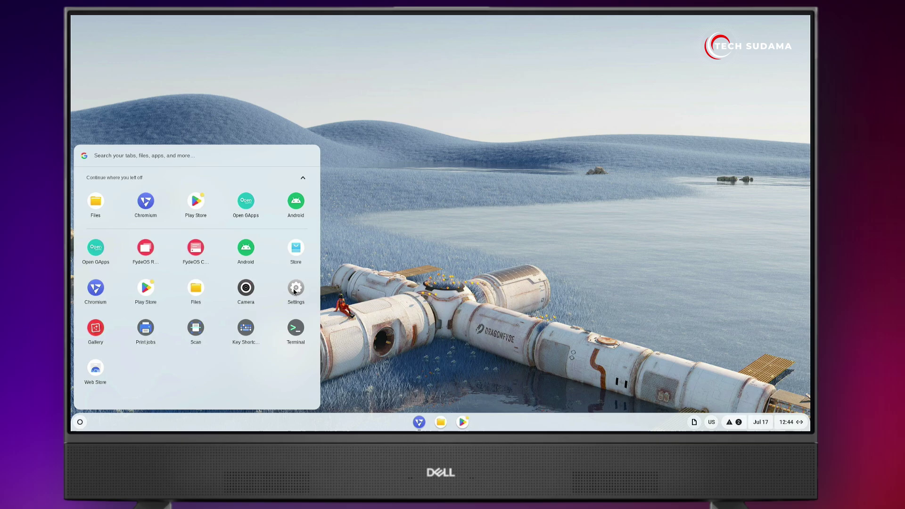
{"action": "left_click", "coordinate": [301, 290]}
- Enable Developer mode in FydeOS settings, confirm the warning, and restart
{"action": "left_click", "coordinate": [260, 262]}
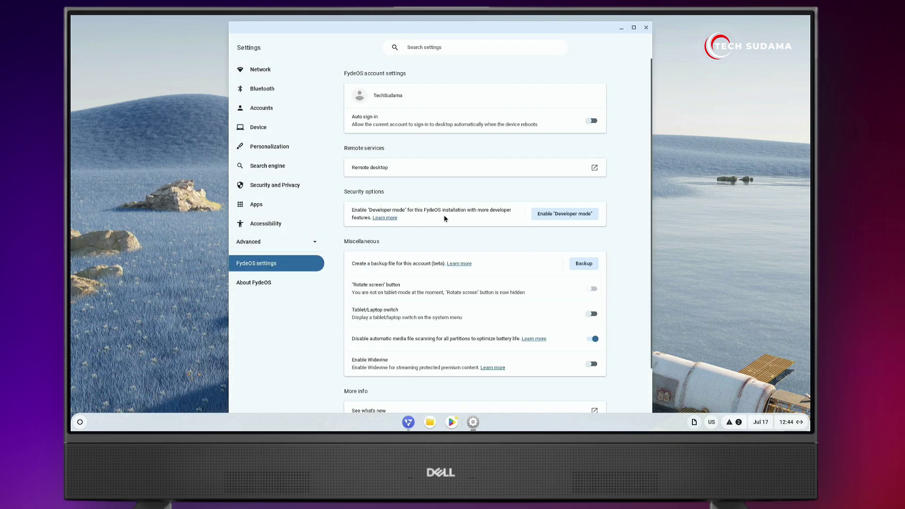
{"action": "left_click", "coordinate": [559, 213]}
{"action": "left_click", "coordinate": [519, 248]}
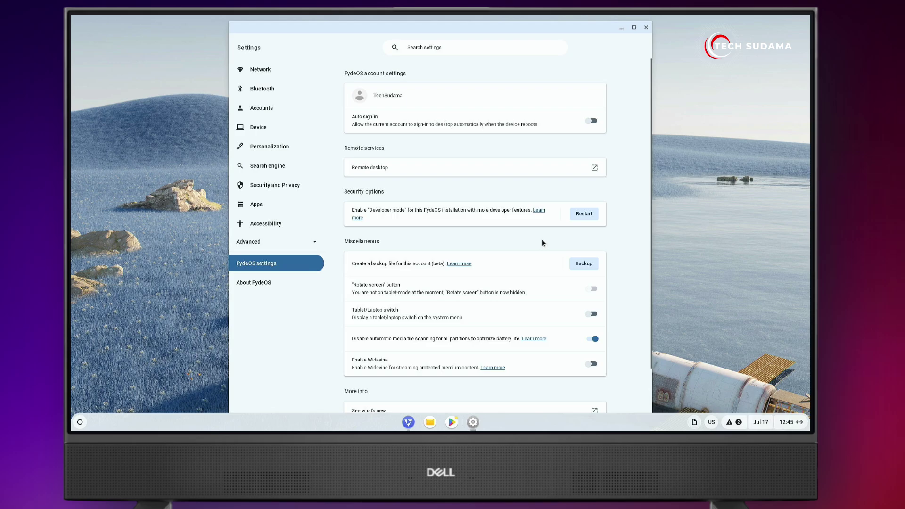
{"action": "left_click", "coordinate": [584, 215]}
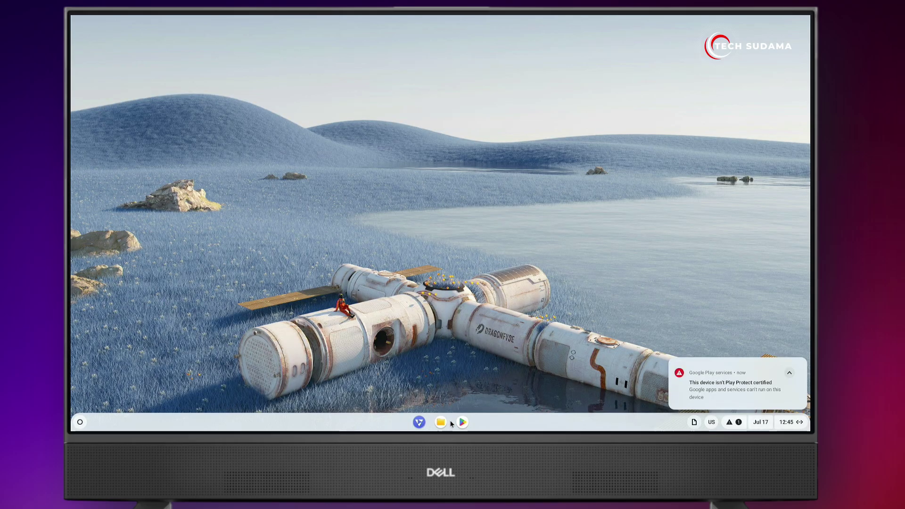
- Install the Device ID APK from Downloads, accepting the unknown-app warning
{"action": "left_click", "coordinate": [441, 421]}
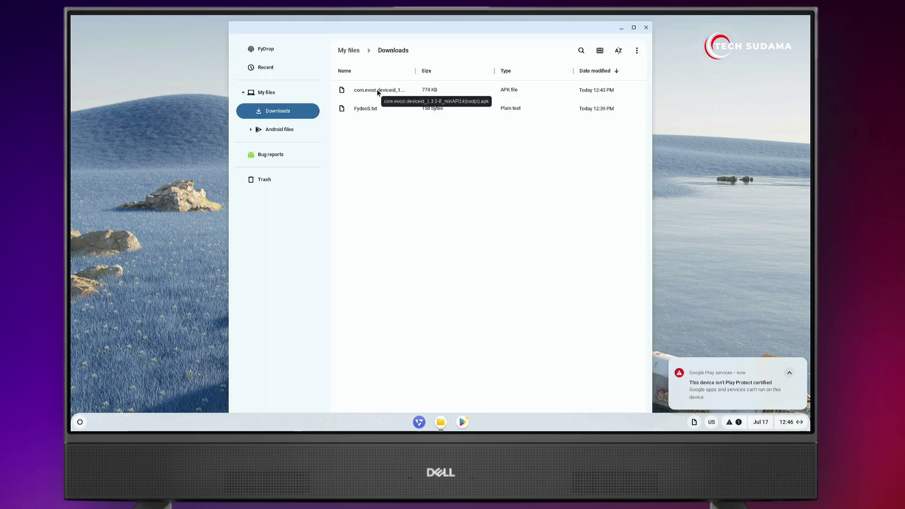
{"action": "double_click", "coordinate": [378, 90]}
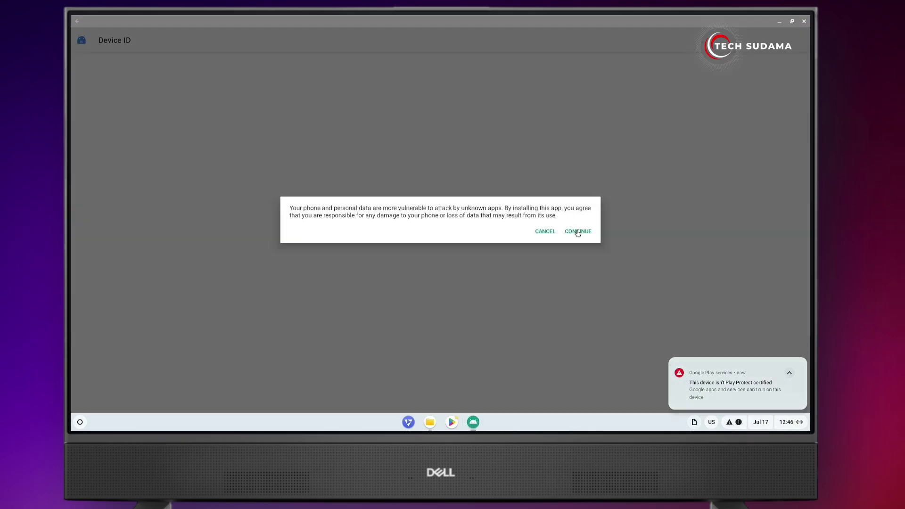
{"action": "left_click", "coordinate": [578, 231]}
{"action": "left_click", "coordinate": [789, 400]}
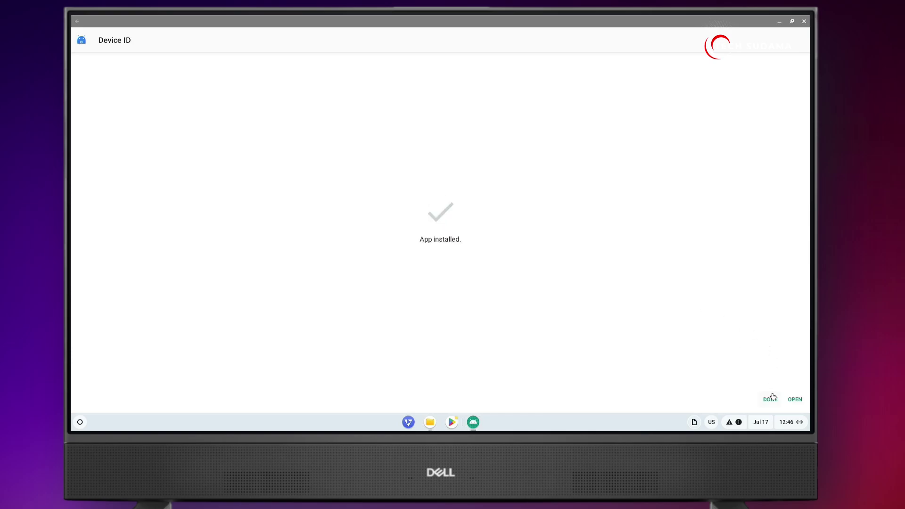
{"action": "left_click", "coordinate": [769, 398]}
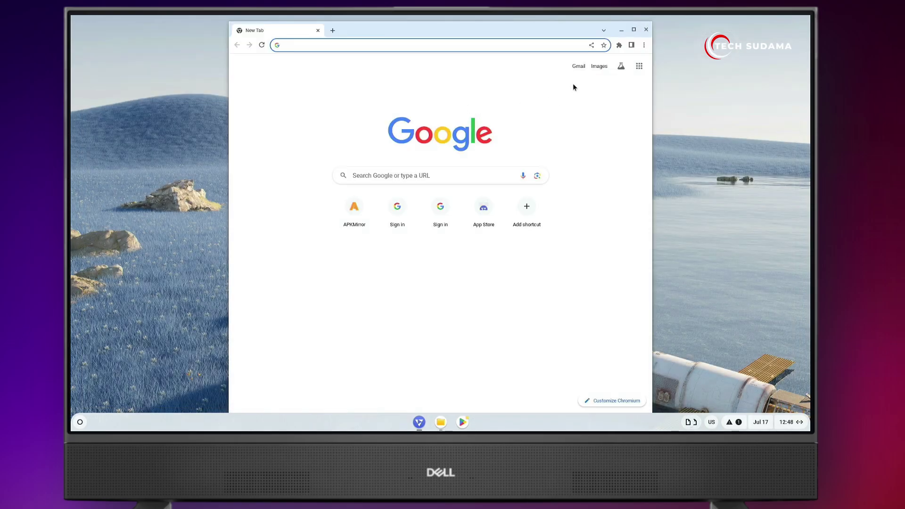
- Open the Google account sign-in page before visiting google.com/android/uncertified
{"action": "left_click", "coordinate": [441, 218]}
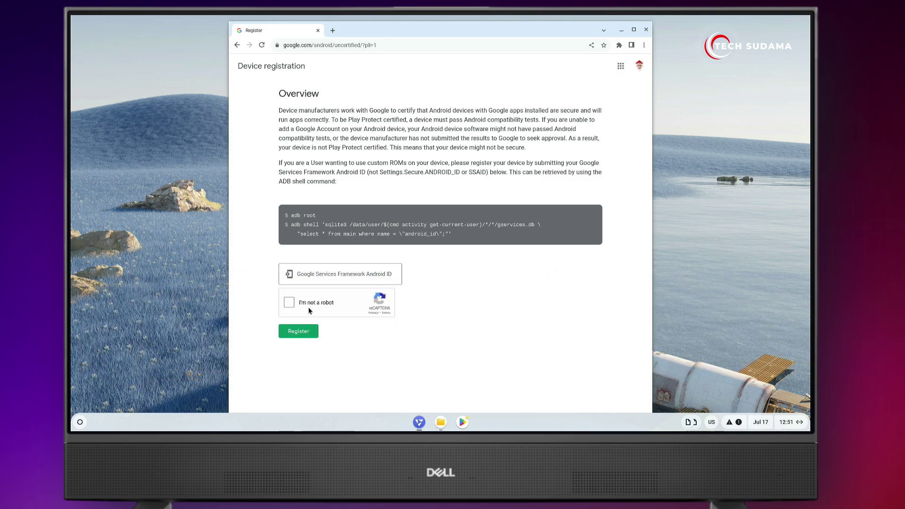
- Launch Device ID and copy the Google Service Framework (GSF) ID
{"action": "left_click", "coordinate": [80, 422]}
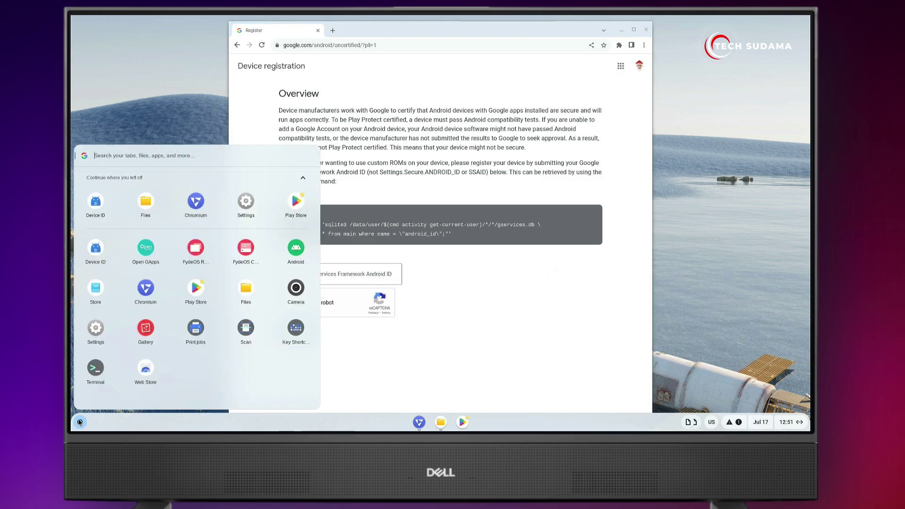
{"action": "left_click", "coordinate": [97, 204]}
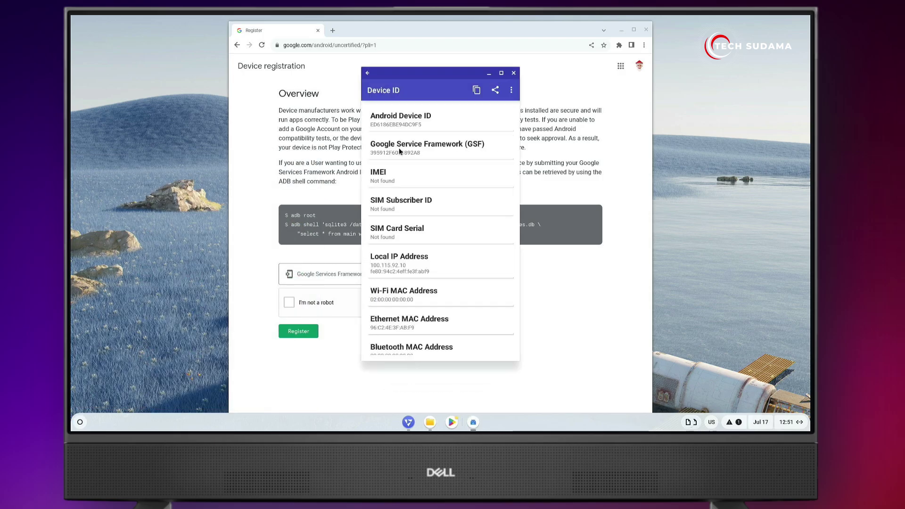
{"action": "left_click", "coordinate": [400, 151]}
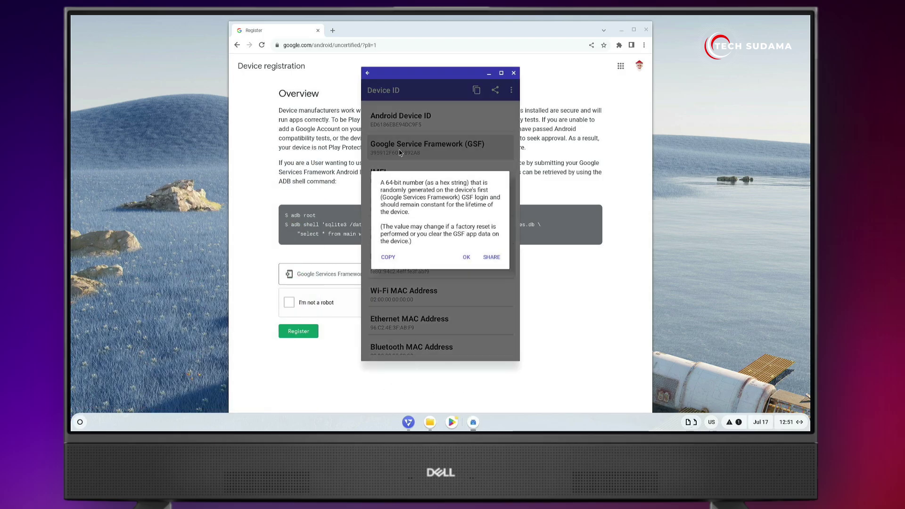
{"action": "left_click", "coordinate": [386, 258]}
{"action": "left_click", "coordinate": [348, 276]}
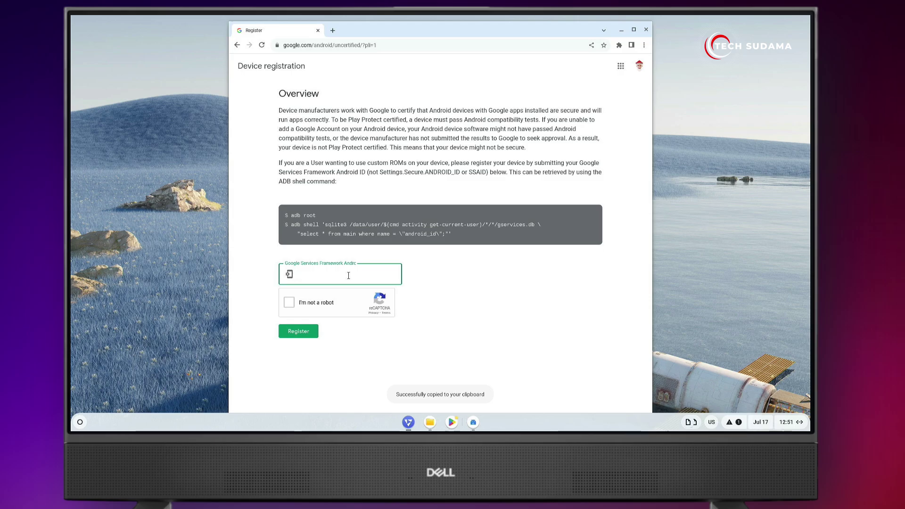
{"action": "right_click", "coordinate": [347, 275]}
{"action": "left_click", "coordinate": [358, 196]}
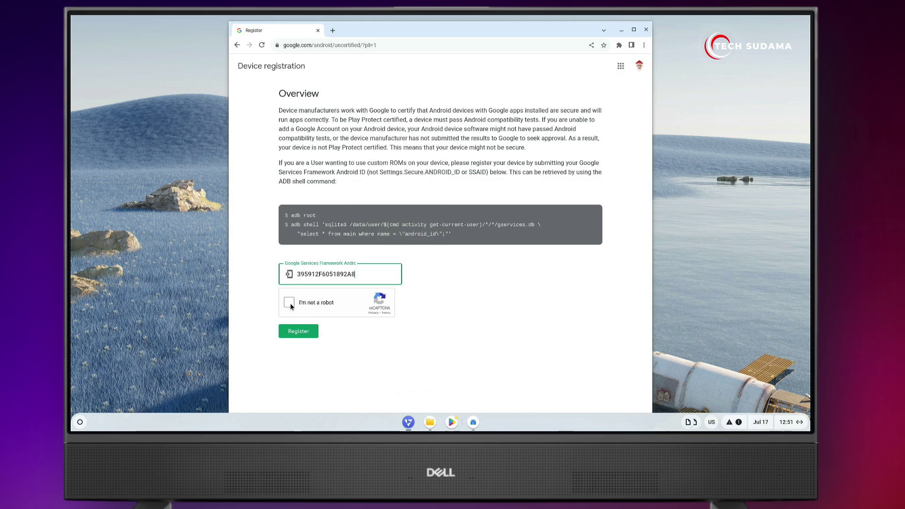
{"action": "left_click", "coordinate": [289, 303]}
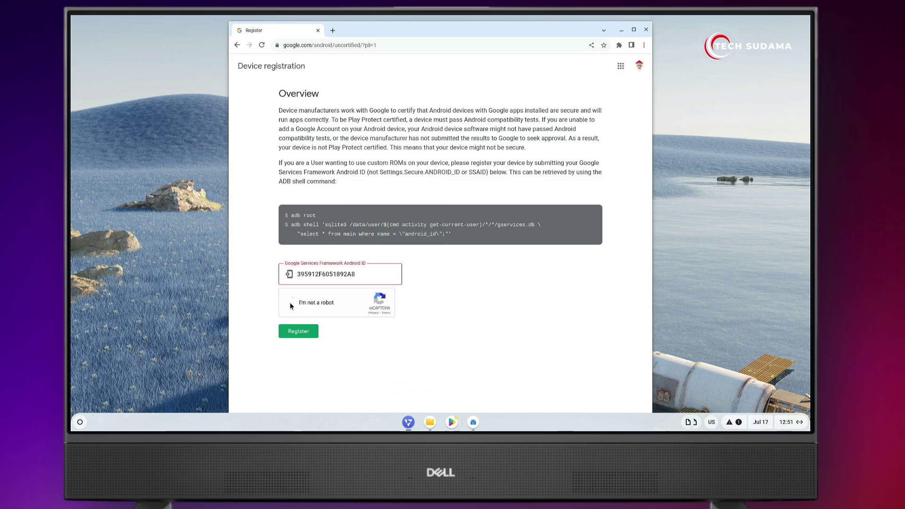
{"action": "left_click", "coordinate": [299, 332]}
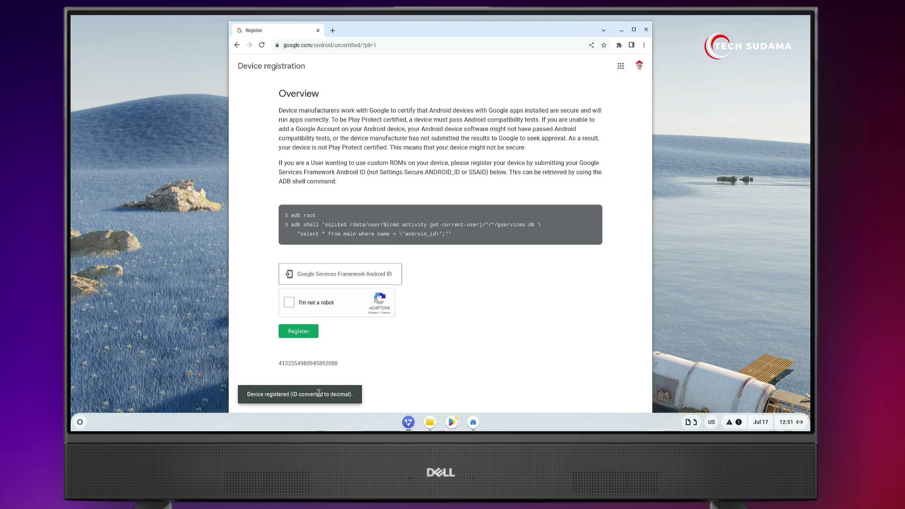
- Close Chromium and the Device ID app, then restart FydeOS from Quick Settings
{"action": "left_click", "coordinate": [646, 30]}
{"action": "left_click", "coordinate": [514, 73]}
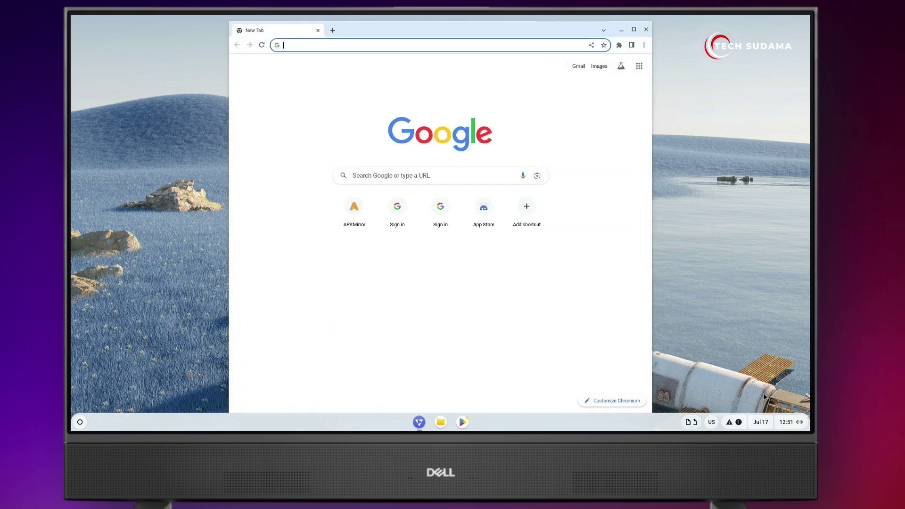
{"action": "left_click", "coordinate": [783, 422]}
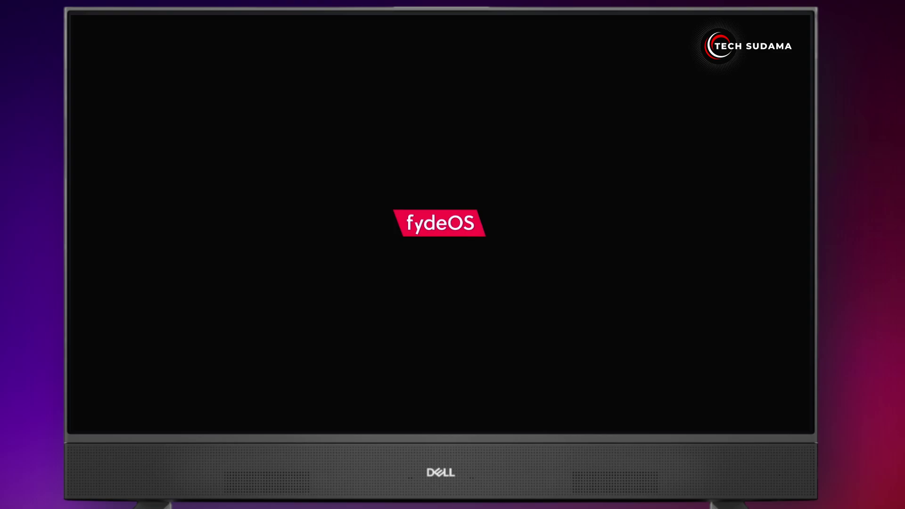
- Log in to the desktop and begin Google account sign-in in the Play Store
{"action": "key", "text": "Return"}
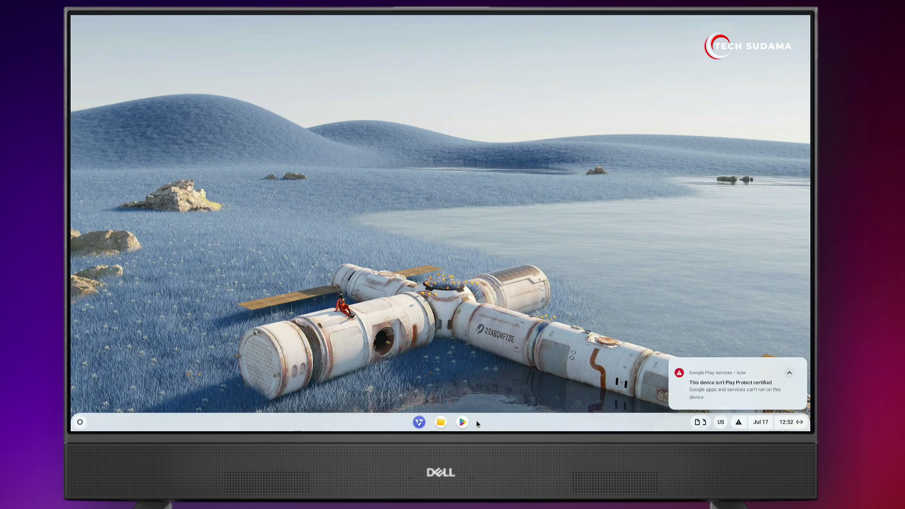
{"action": "left_click", "coordinate": [462, 421]}
{"action": "left_click", "coordinate": [446, 261]}
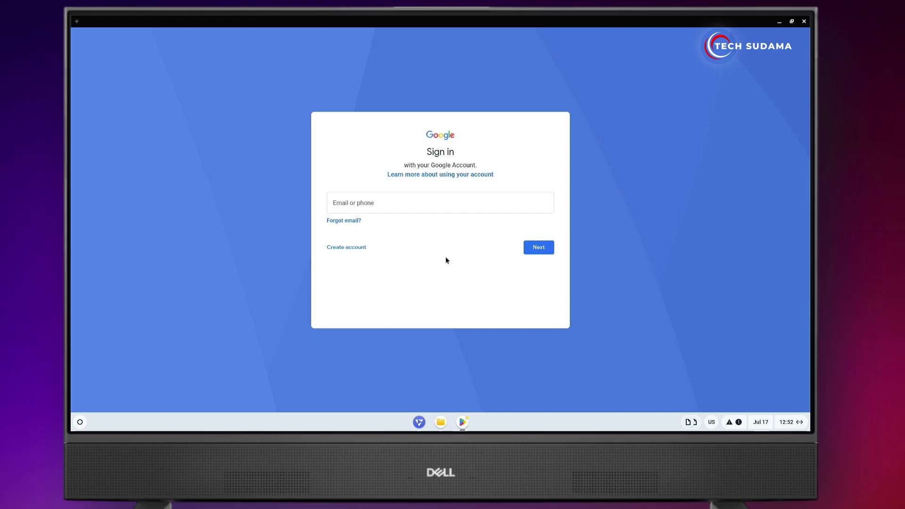
{"action": "left_click", "coordinate": [437, 202]}
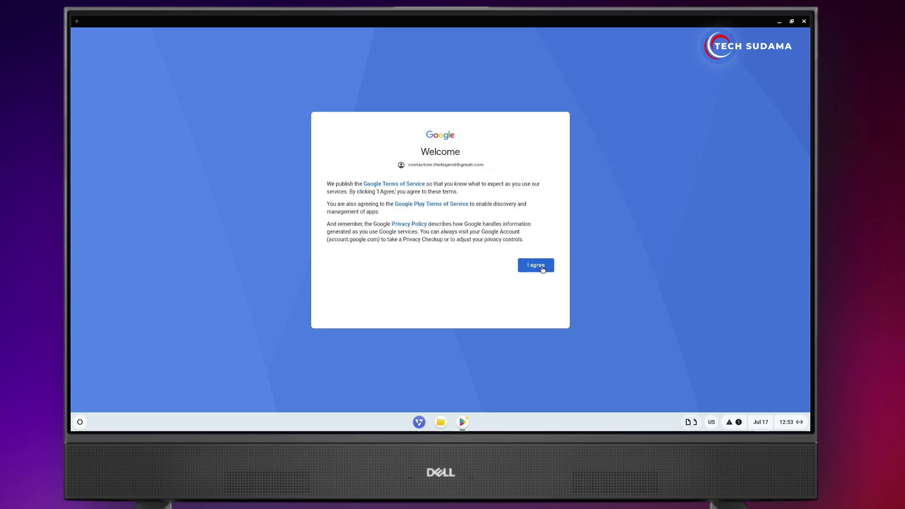
- Accept Google services terms, decline the Play Points offer, and restore the store window
{"action": "left_click", "coordinate": [542, 269]}
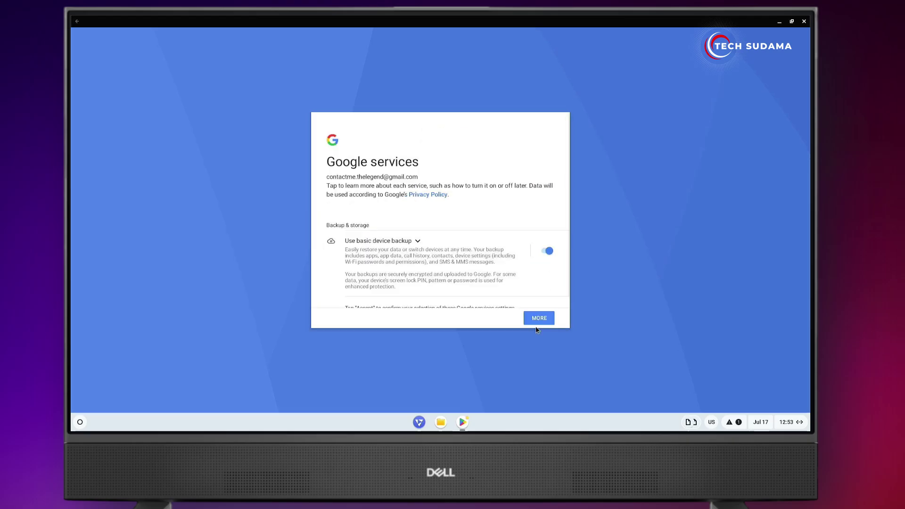
{"action": "left_click", "coordinate": [539, 318]}
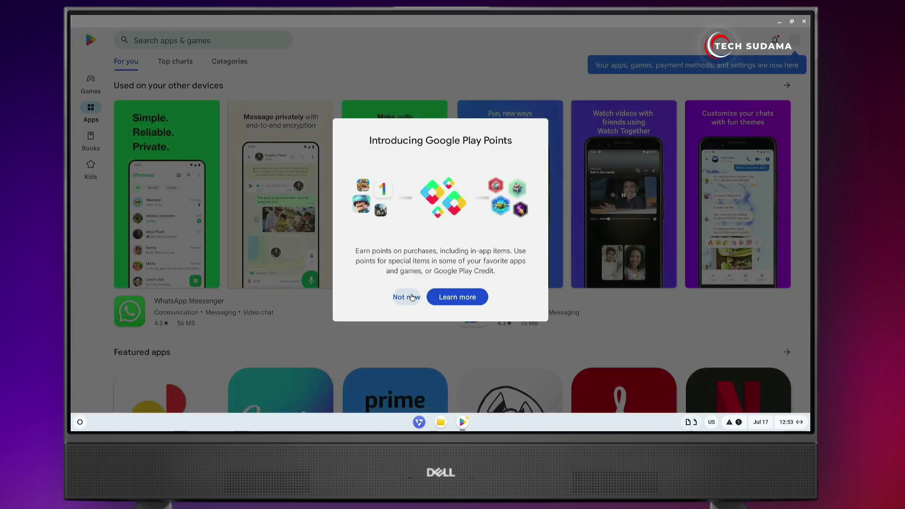
{"action": "left_click", "coordinate": [412, 298]}
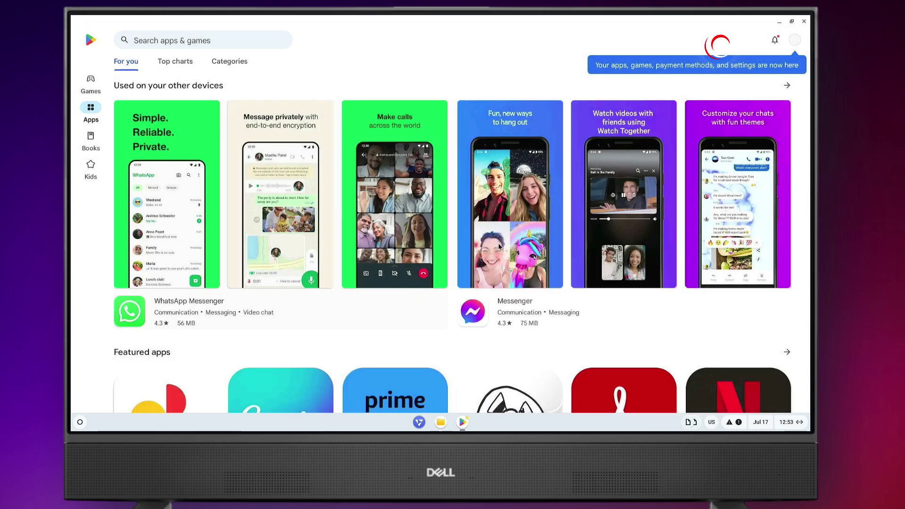
{"action": "left_click", "coordinate": [792, 22]}
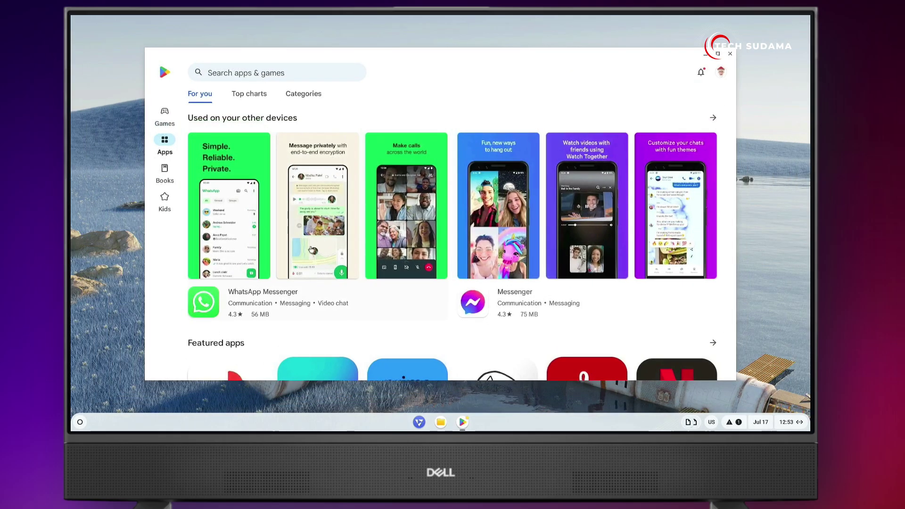
{"action": "scroll", "coordinate": [575, 166], "scroll_direction": "down", "scroll_amount": 5}
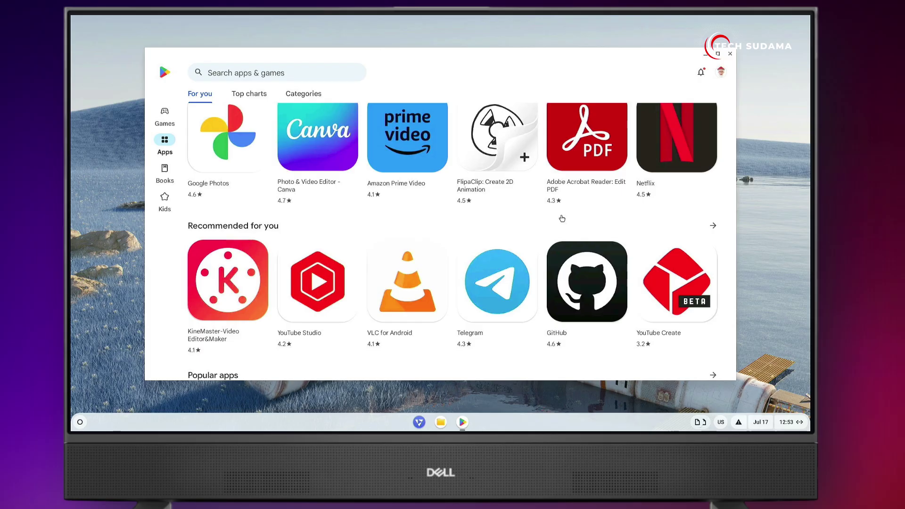